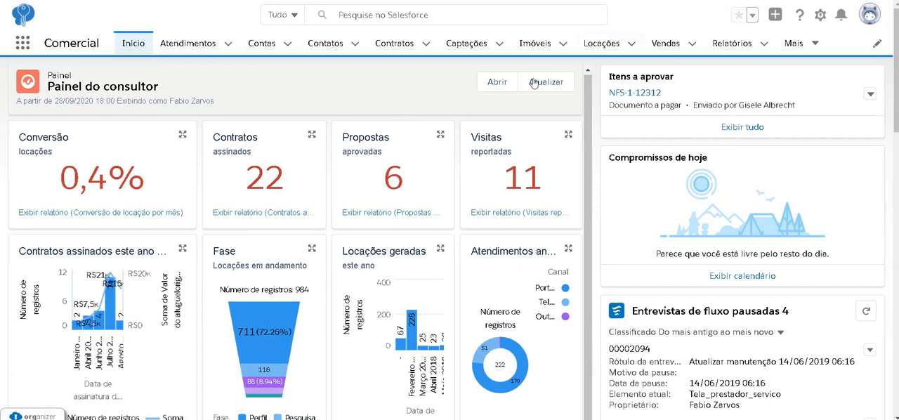
Open the "Painel do consultor" dashboard from the recent dashboards in Painéis.
{"action": "left_click", "coordinate": [800, 44]}
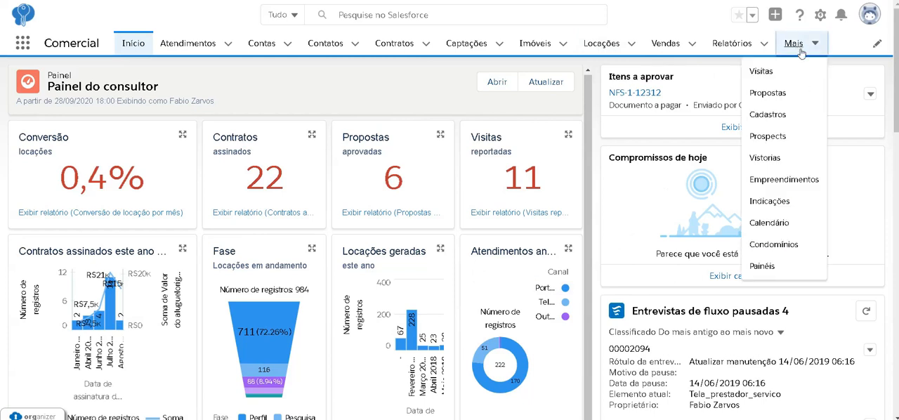
{"action": "left_click", "coordinate": [762, 266]}
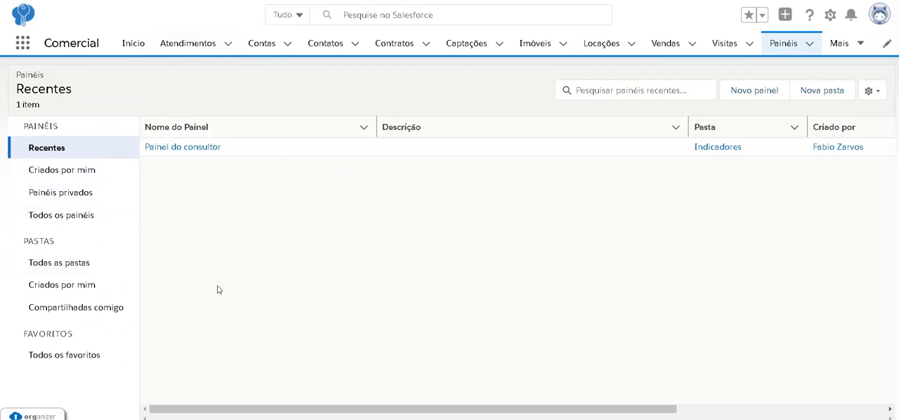
{"action": "left_click", "coordinate": [63, 262]}
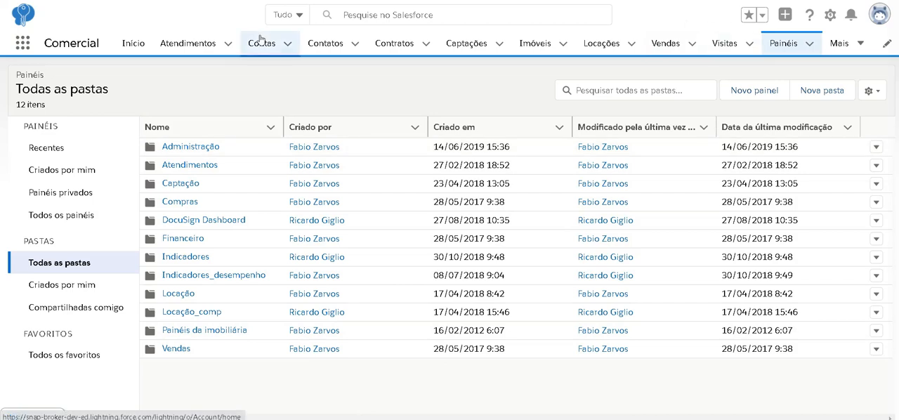
{"action": "left_click", "coordinate": [45, 148]}
{"action": "left_click", "coordinate": [195, 147]}
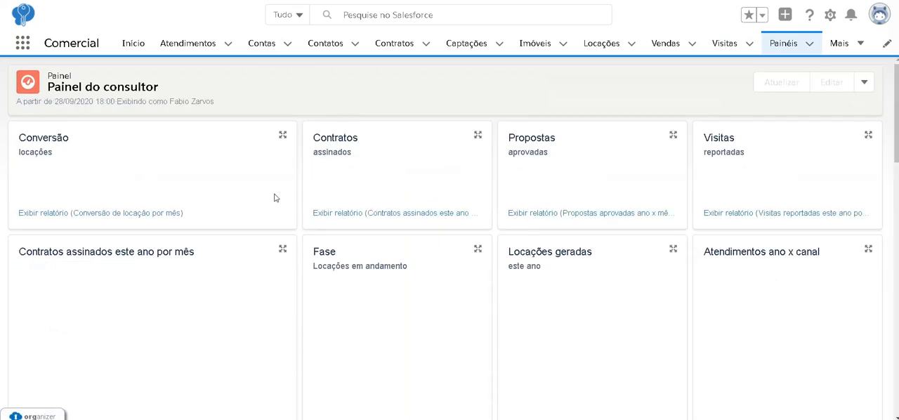
Look through the dashboard's charts and put the dashboard into edit mode.
{"action": "scroll", "coordinate": [274, 198], "scroll_direction": "down", "scroll_amount": 1}
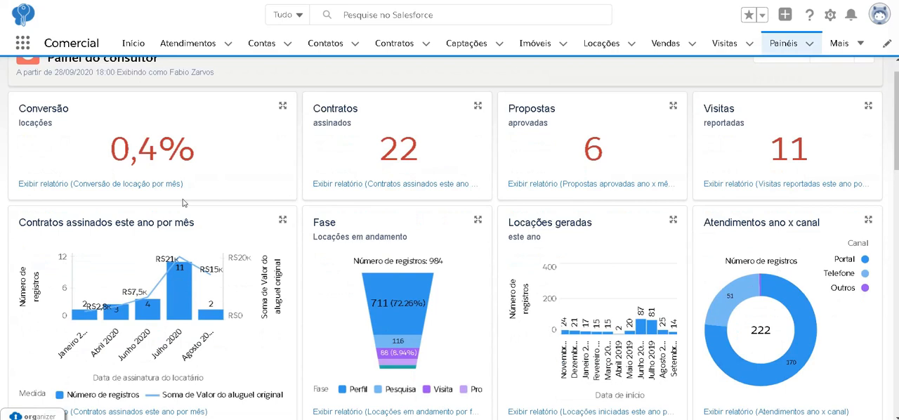
{"action": "scroll", "coordinate": [494, 275], "scroll_direction": "down", "scroll_amount": 5}
{"action": "scroll", "coordinate": [494, 276], "scroll_direction": "down", "scroll_amount": 9}
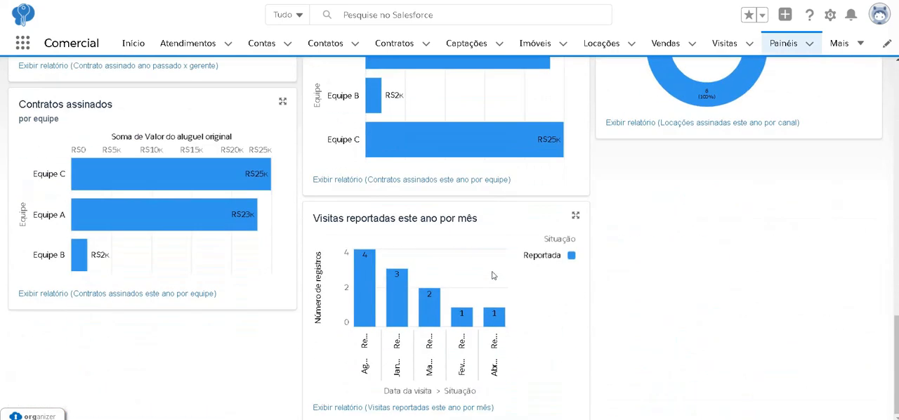
{"action": "scroll", "coordinate": [494, 276], "scroll_direction": "up", "scroll_amount": 13}
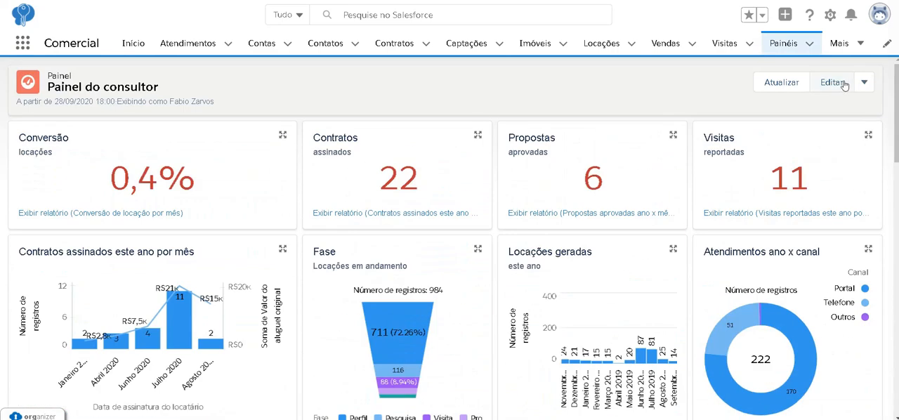
{"action": "left_click", "coordinate": [841, 84]}
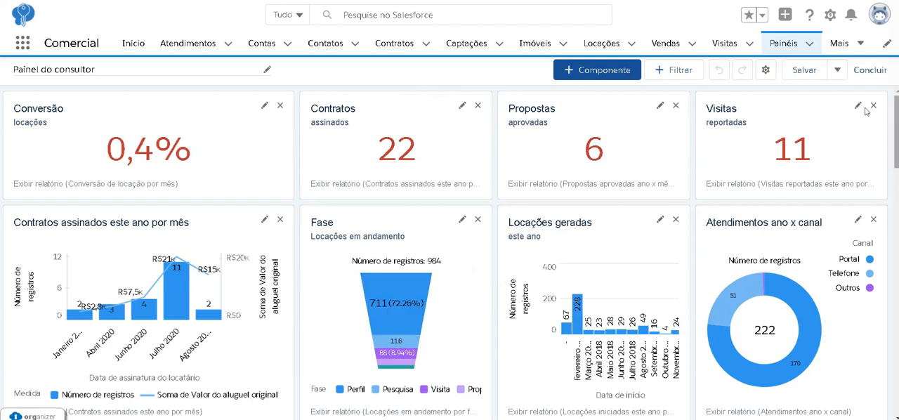
{"action": "left_click", "coordinate": [551, 151]}
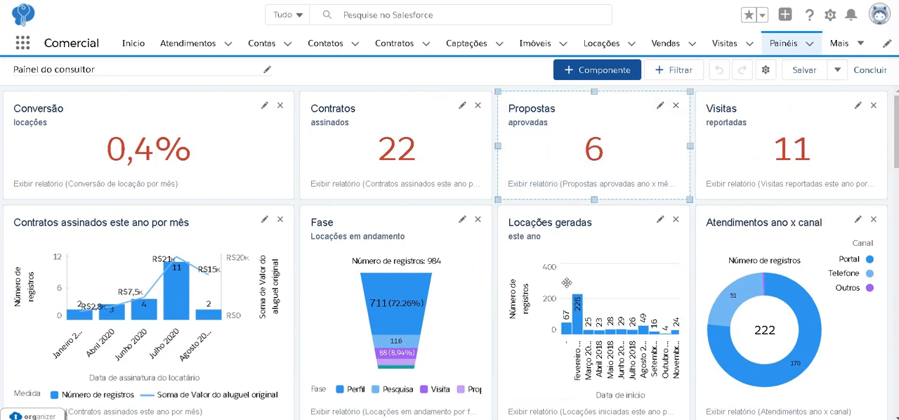
{"action": "left_click", "coordinate": [762, 273]}
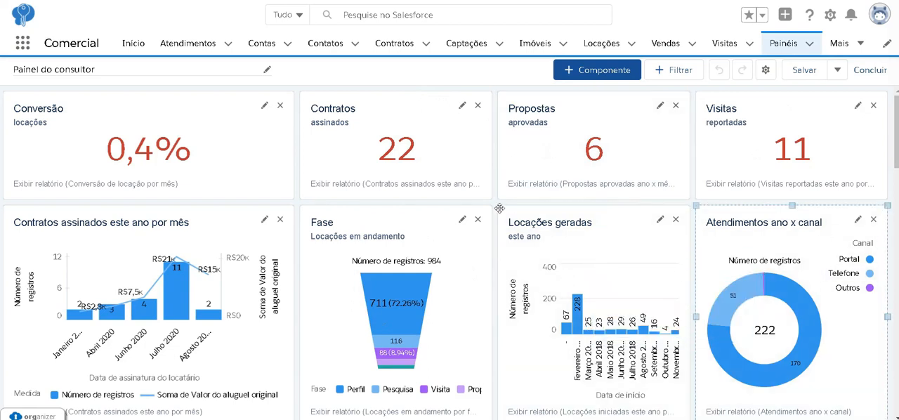
Start a new dashboard component based on the report "Contratos assinados Cons x mes".
{"action": "left_click", "coordinate": [616, 74]}
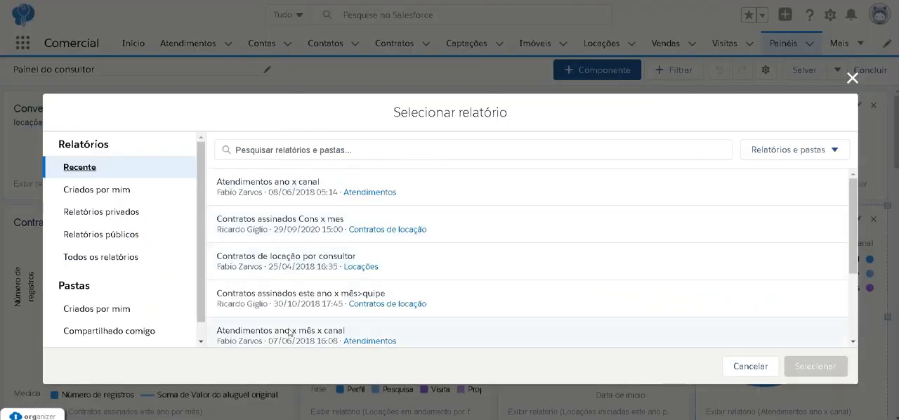
{"action": "scroll", "coordinate": [312, 211], "scroll_direction": "down", "scroll_amount": 3}
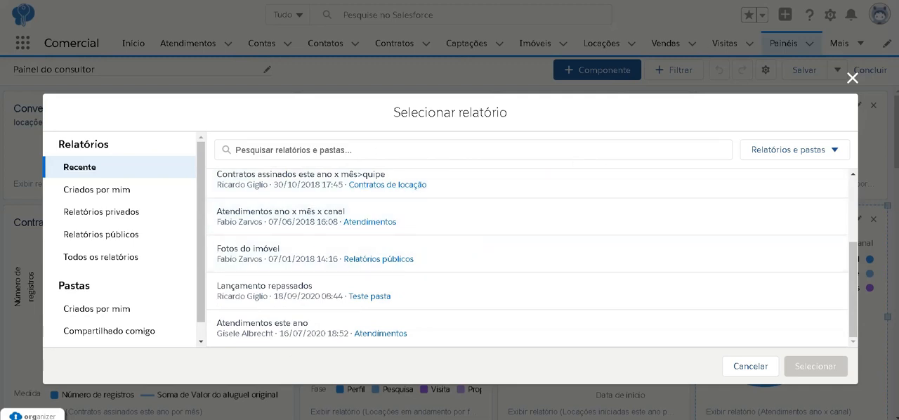
{"action": "scroll", "coordinate": [632, 211], "scroll_direction": "up", "scroll_amount": 3}
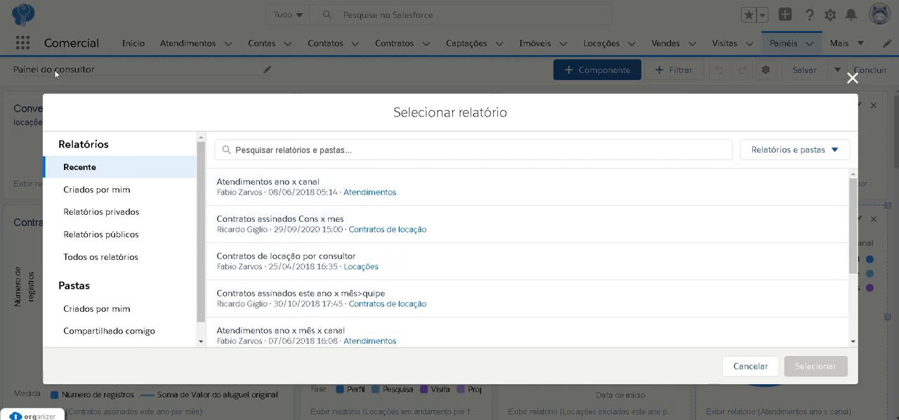
{"action": "left_click", "coordinate": [365, 156]}
{"action": "type", "text": "contratos assinados cons"}
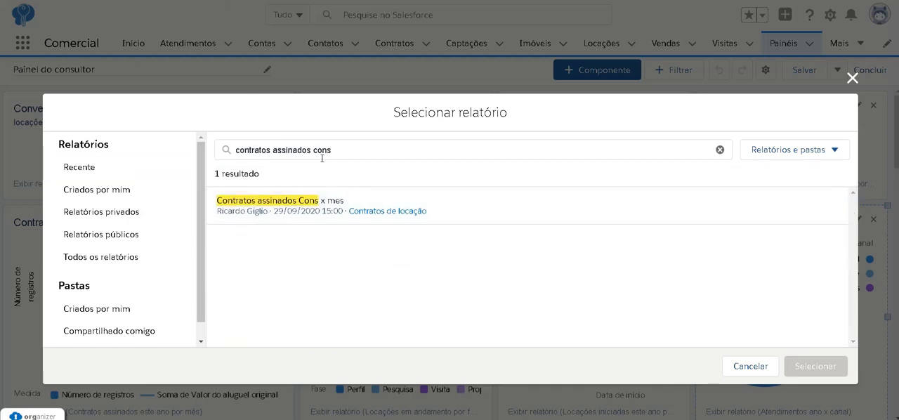
{"action": "left_click", "coordinate": [273, 202]}
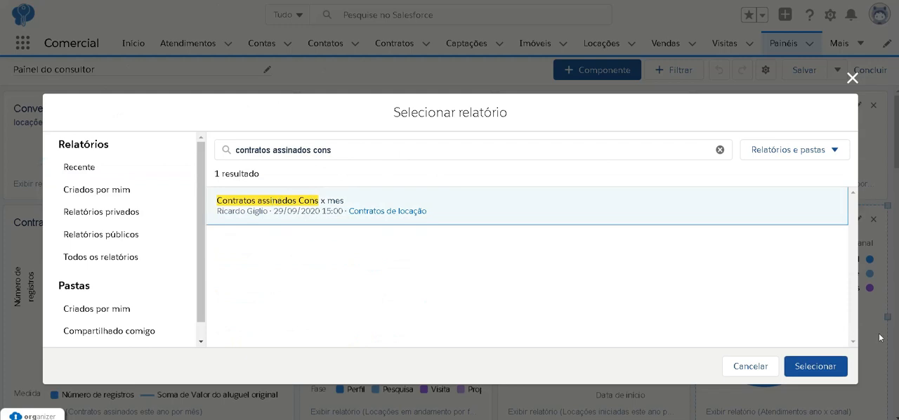
{"action": "left_click", "coordinate": [819, 366]}
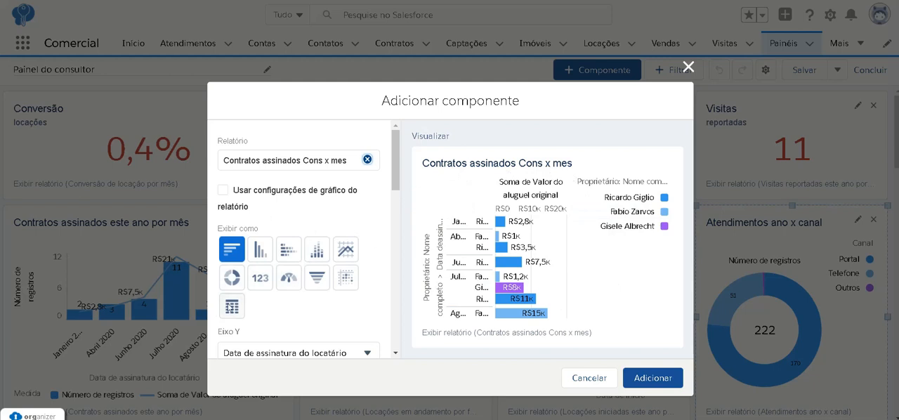
Preview the new component as a table, horizontal, vertical and stacked bars, line, donut, metric, gauge, funnel and scatter chart.
{"action": "left_click", "coordinate": [231, 309]}
{"action": "scroll", "coordinate": [233, 306], "scroll_direction": "down", "scroll_amount": 1}
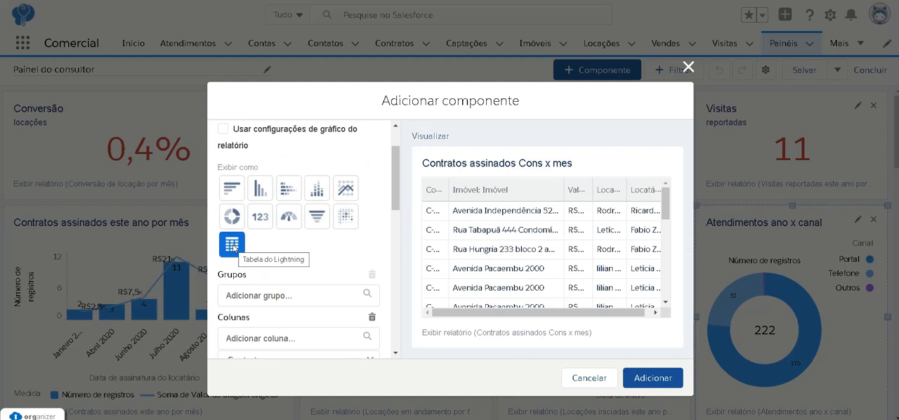
{"action": "left_click", "coordinate": [232, 198]}
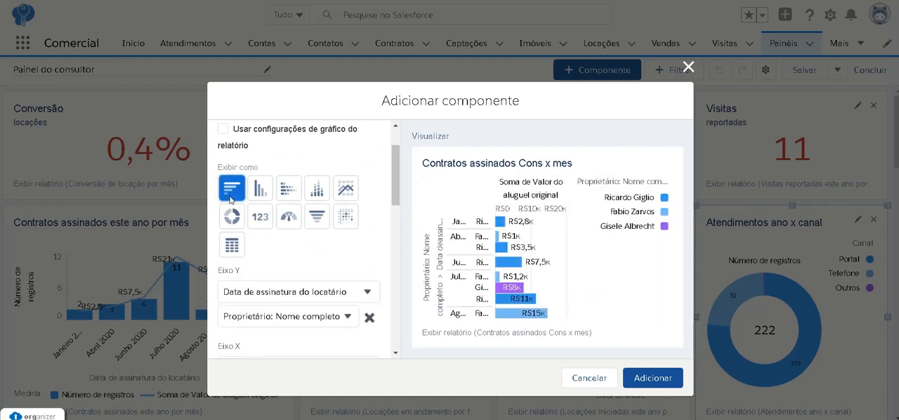
{"action": "left_click", "coordinate": [266, 192]}
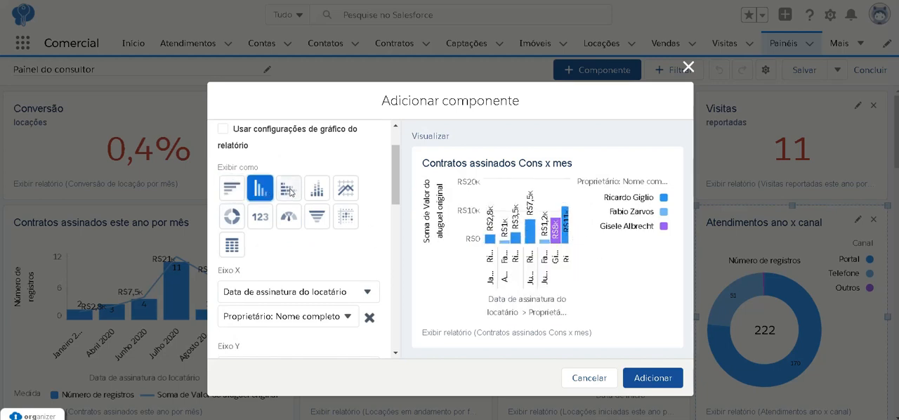
{"action": "left_click", "coordinate": [288, 192]}
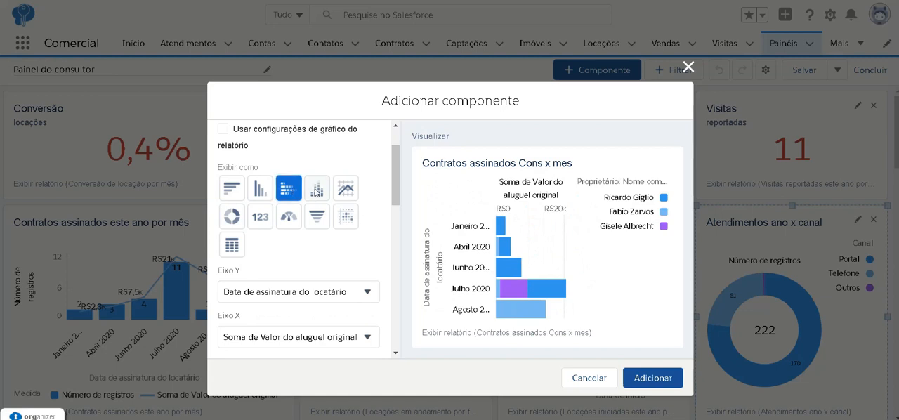
{"action": "left_click", "coordinate": [317, 188]}
{"action": "left_click", "coordinate": [343, 192]}
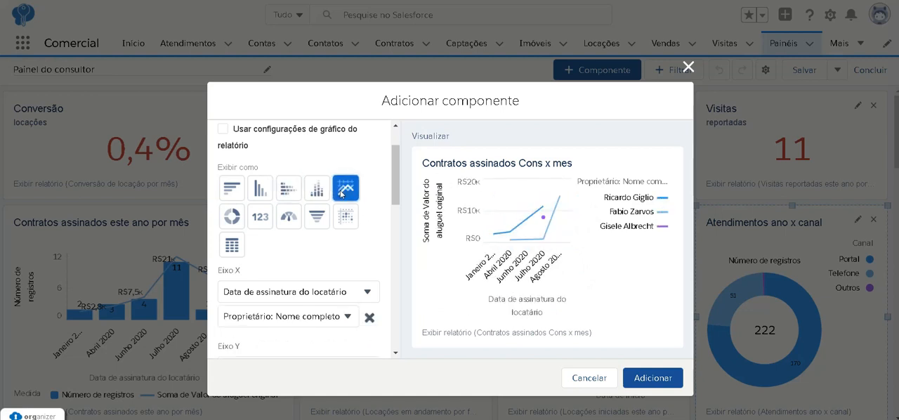
{"action": "left_click", "coordinate": [231, 219]}
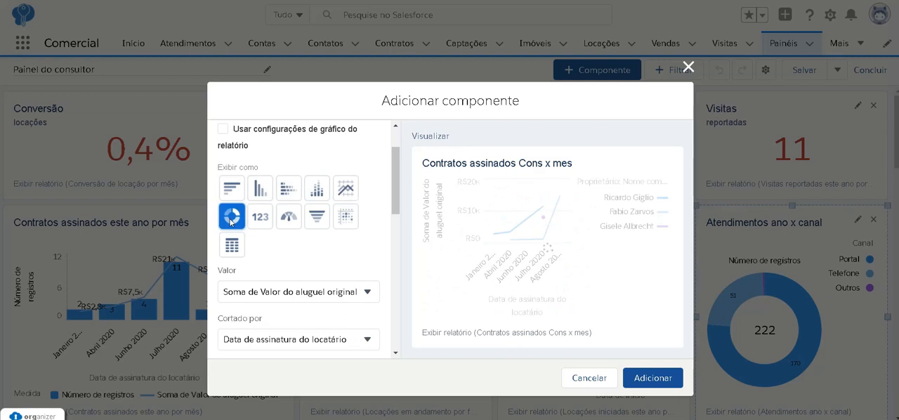
{"action": "left_click", "coordinate": [257, 219]}
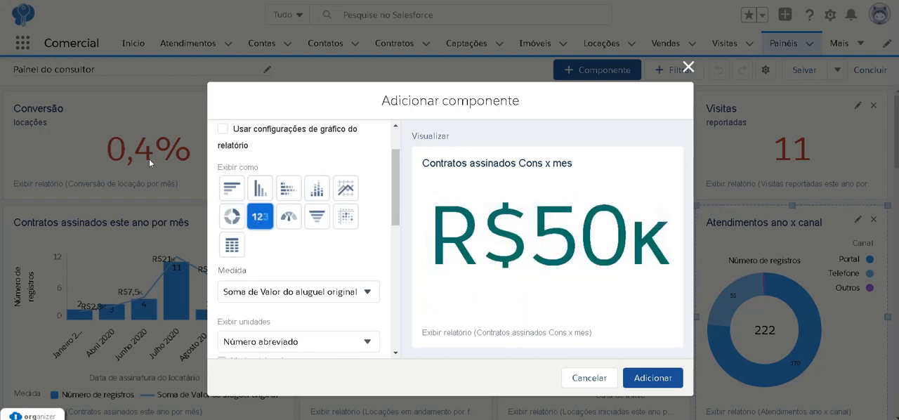
{"action": "left_click", "coordinate": [290, 218]}
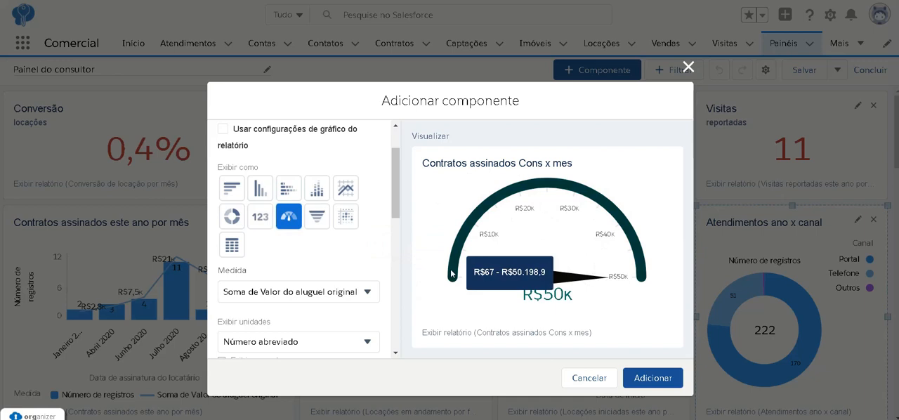
{"action": "left_click", "coordinate": [317, 217]}
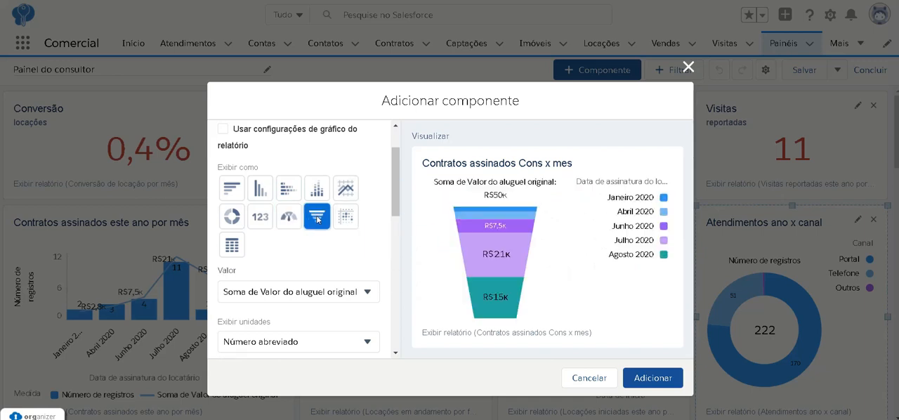
{"action": "left_click", "coordinate": [351, 219]}
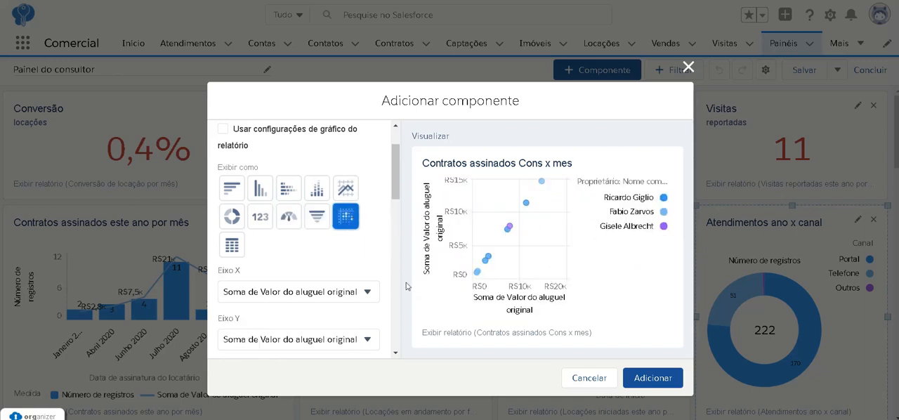
Display the component as a table grouped by "Proprietário: Nome completo", with the sum (Soma) of "Valor do aluguel original" as a measure column.
{"action": "left_click", "coordinate": [233, 245]}
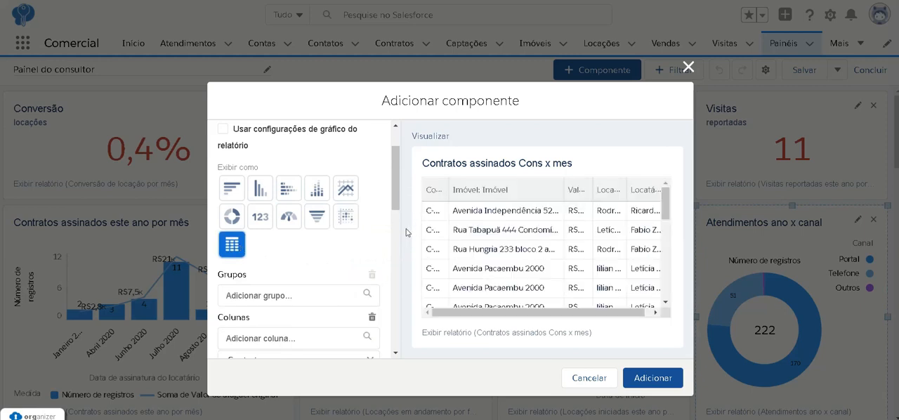
{"action": "scroll", "coordinate": [377, 230], "scroll_direction": "down", "scroll_amount": 3}
{"action": "left_click", "coordinate": [330, 162]}
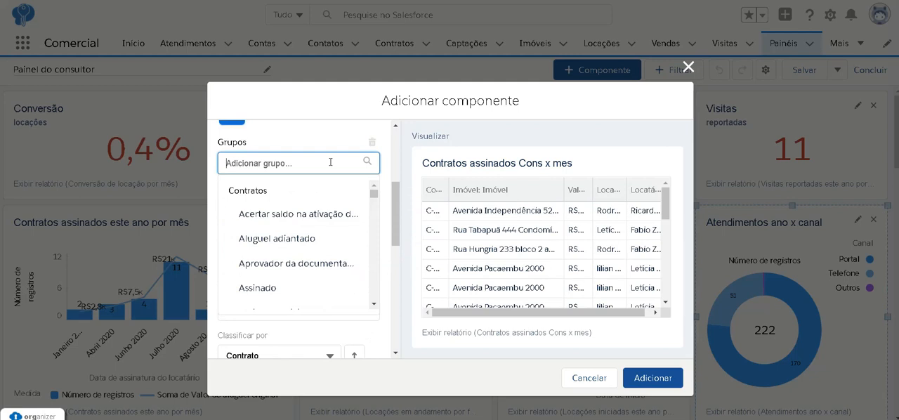
{"action": "type", "text": "prop"}
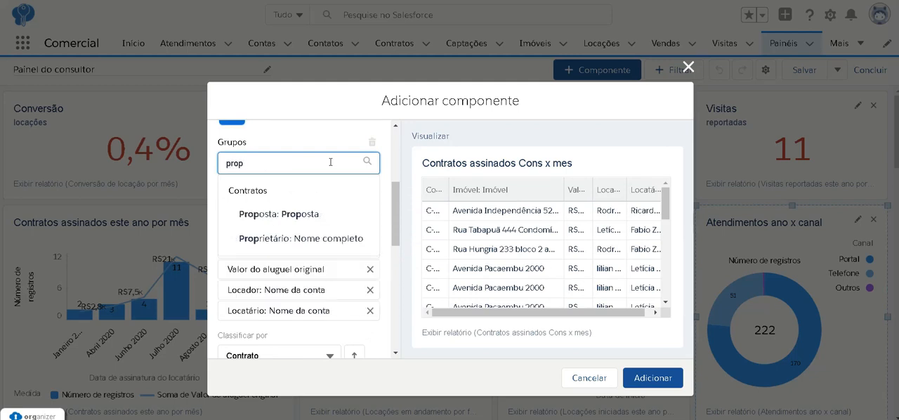
{"action": "left_click", "coordinate": [332, 238]}
{"action": "left_click", "coordinate": [383, 237]}
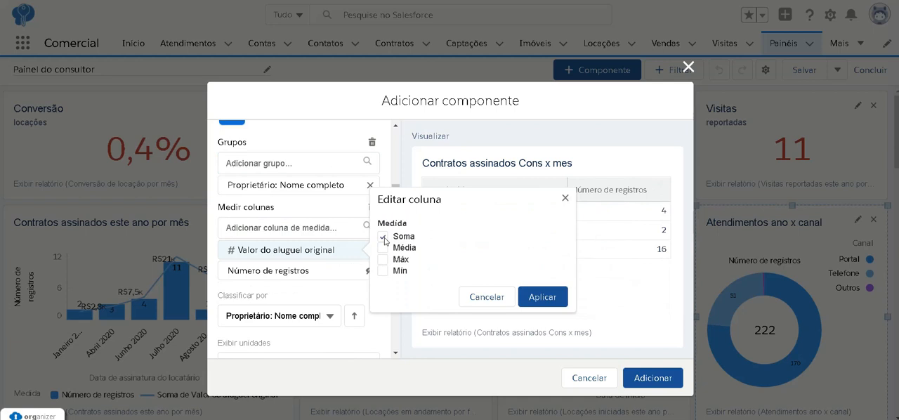
{"action": "left_click", "coordinate": [547, 299]}
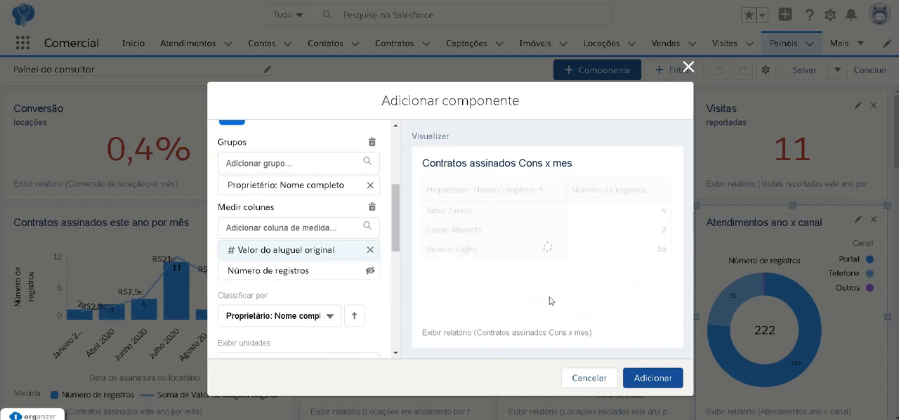
Sort the component's table by "Número de registros" in descending order.
{"action": "scroll", "coordinate": [299, 281], "scroll_direction": "down", "scroll_amount": 1}
{"action": "left_click", "coordinate": [279, 253]}
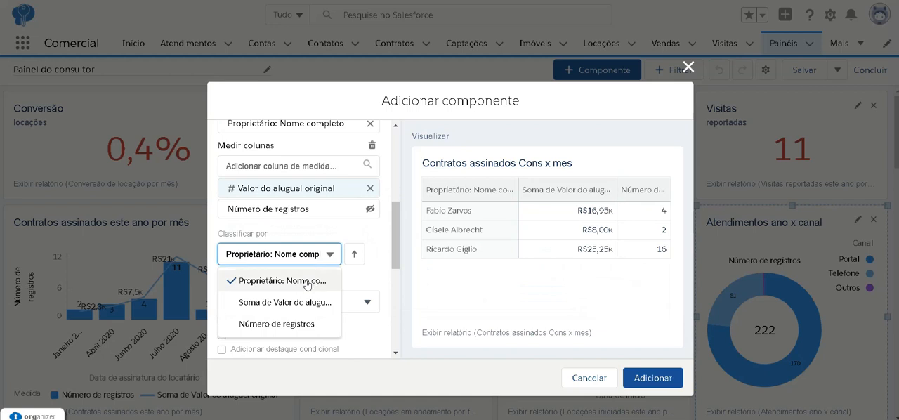
{"action": "left_click", "coordinate": [291, 329]}
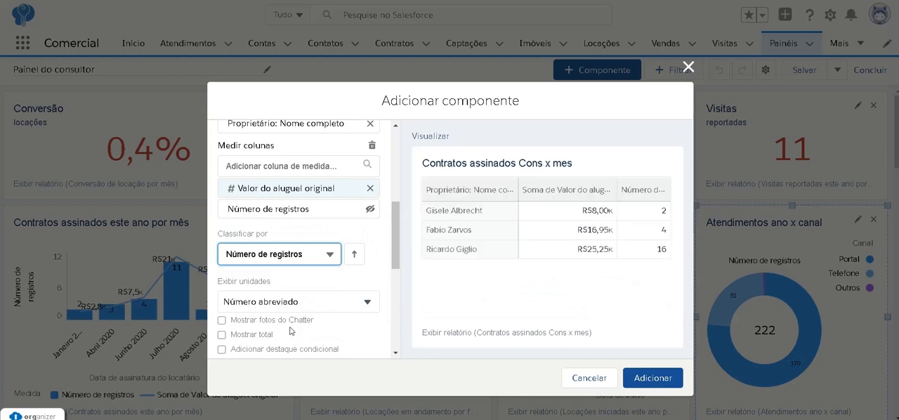
{"action": "left_click", "coordinate": [355, 256]}
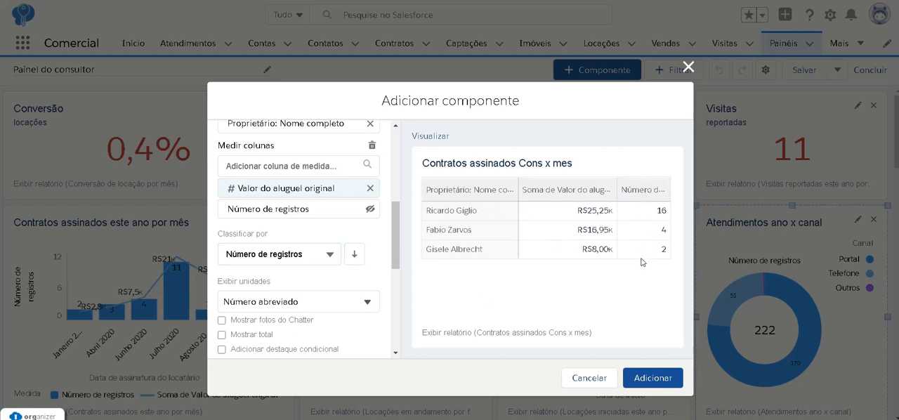
Review the display unit options, keeping "Número abreviado", and try the table's total row (Mostrar total) on and off.
{"action": "left_click", "coordinate": [334, 274]}
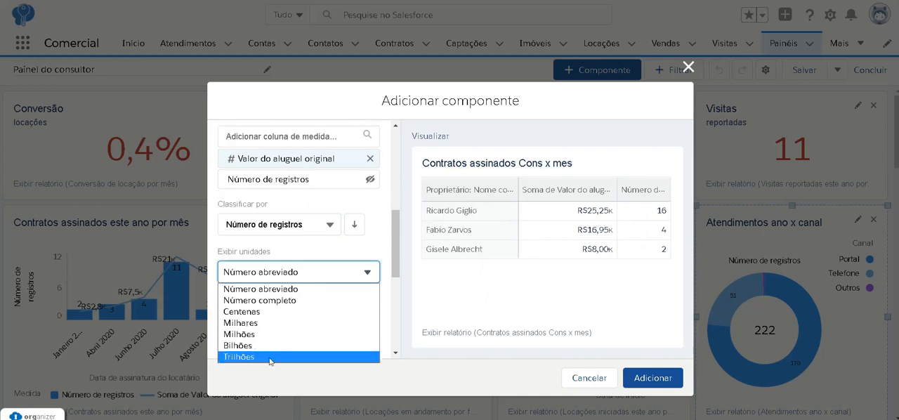
{"action": "left_click", "coordinate": [290, 293]}
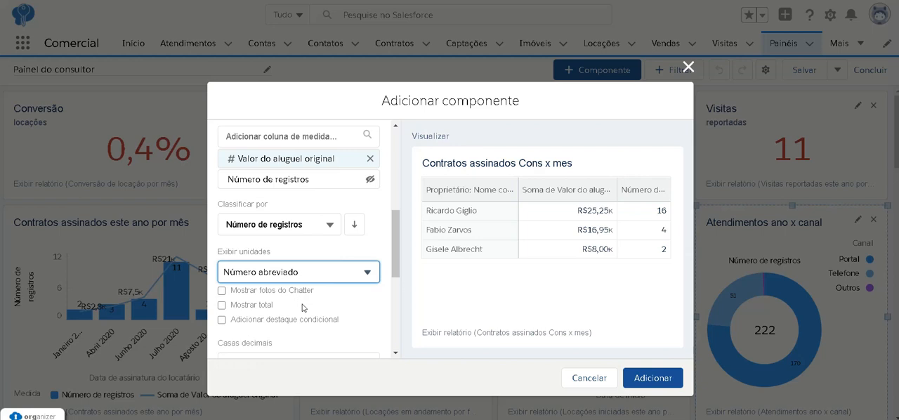
{"action": "scroll", "coordinate": [293, 297], "scroll_direction": "down", "scroll_amount": 2}
{"action": "left_click", "coordinate": [222, 212]}
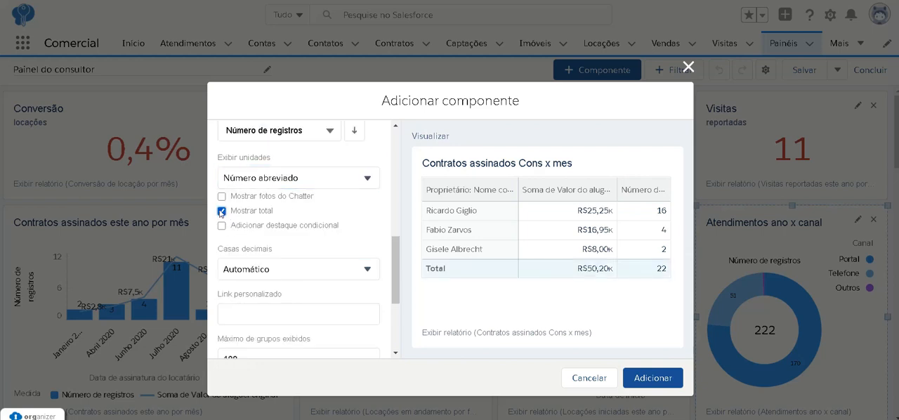
{"action": "left_click", "coordinate": [222, 211]}
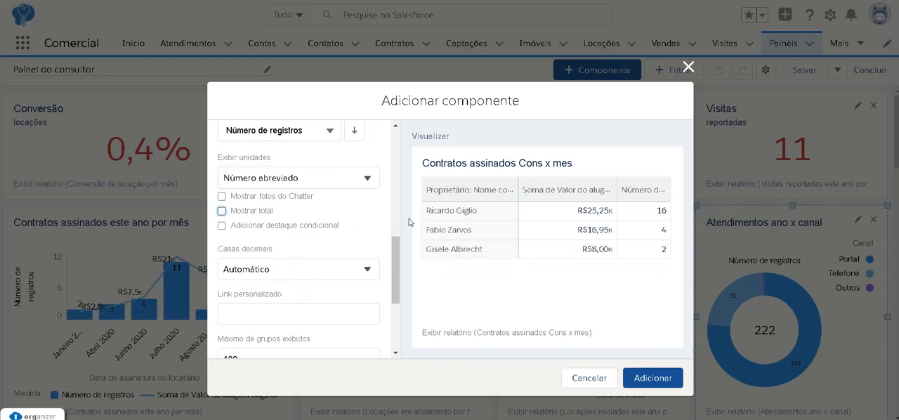
Set the component's title to "Ranking dos consultores".
{"action": "scroll", "coordinate": [329, 247], "scroll_direction": "down", "scroll_amount": 1}
{"action": "scroll", "coordinate": [330, 269], "scroll_direction": "down", "scroll_amount": 2}
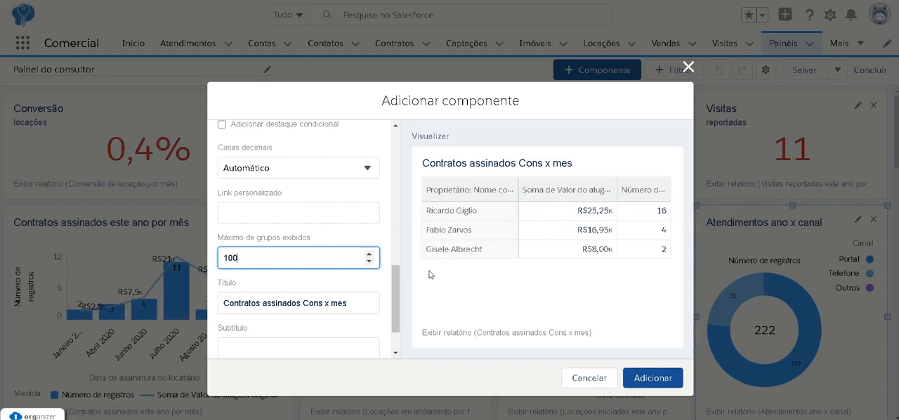
{"action": "scroll", "coordinate": [340, 280], "scroll_direction": "down", "scroll_amount": 3}
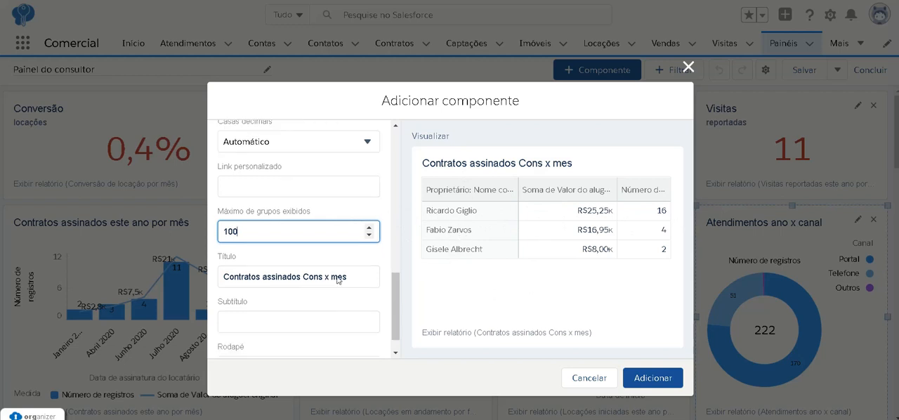
{"action": "left_click", "coordinate": [354, 255]}
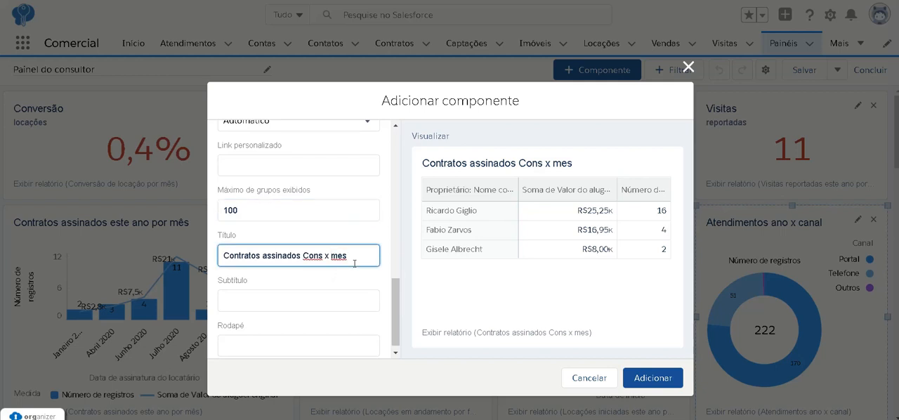
{"action": "key", "text": "BackSpace"}
{"action": "key", "text": "BackSpace"}
{"action": "key", "text": "BackSpace"}
{"action": "key", "text": "BackSpace"}
{"action": "key", "text": "BackSpace"}
{"action": "key", "text": "BackSpace"}
{"action": "key", "text": "BackSpace"}
{"action": "key", "text": "BackSpace"}
{"action": "key", "text": "BackSpace"}
{"action": "key", "text": "BackSpace"}
{"action": "key", "text": "BackSpace"}
{"action": "key", "text": "BackSpace"}
{"action": "key", "text": "BackSpace"}
{"action": "key", "text": "BackSpace"}
{"action": "key", "text": "BackSpace"}
{"action": "key", "text": "BackSpace"}
{"action": "key", "text": "BackSpace"}
{"action": "key", "text": "BackSpace"}
{"action": "key", "text": "BackSpace"}
{"action": "key", "text": "BackSpace"}
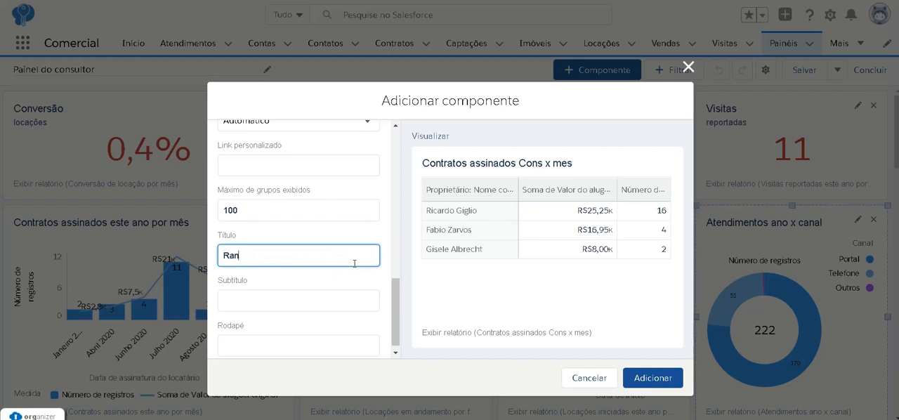
{"action": "type", "text": "Ranking dos consultores"}
Set the component's subtitle to "Quantidade contratos assinados no ano".
{"action": "left_click", "coordinate": [326, 301]}
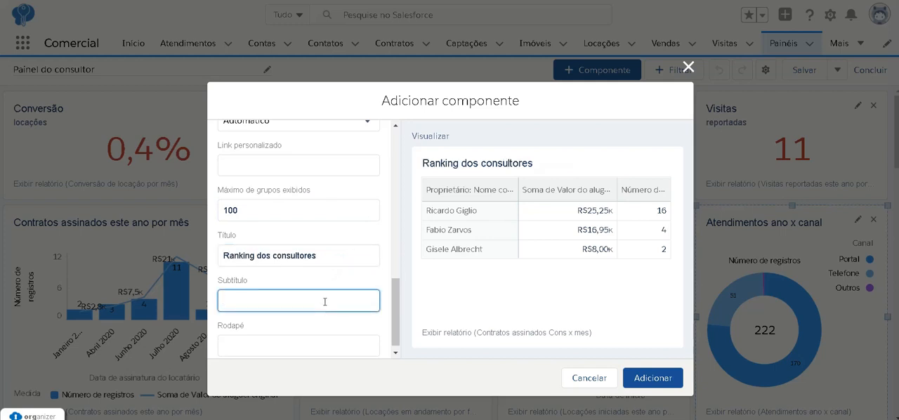
{"action": "type", "text": "Quantidade contratos assinados no ano"}
{"action": "key", "text": "Tab"}
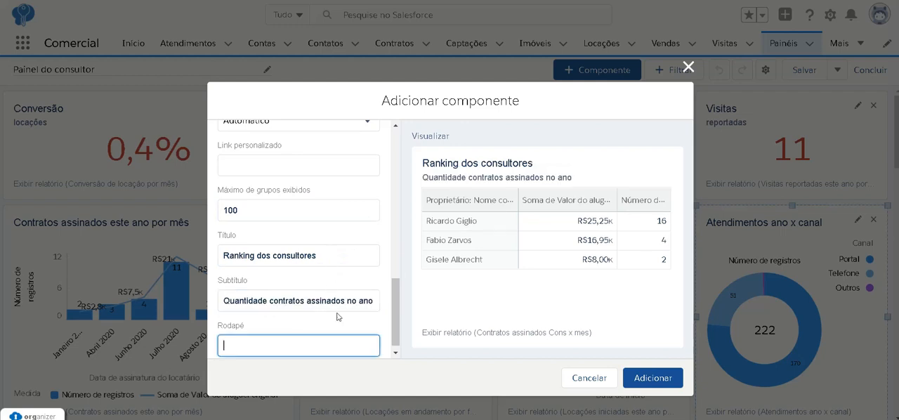
{"action": "left_click", "coordinate": [346, 259]}
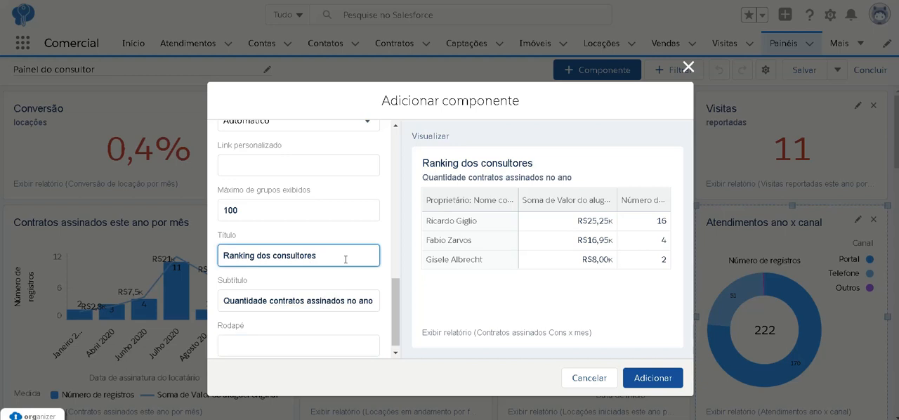
{"action": "left_click", "coordinate": [344, 297]}
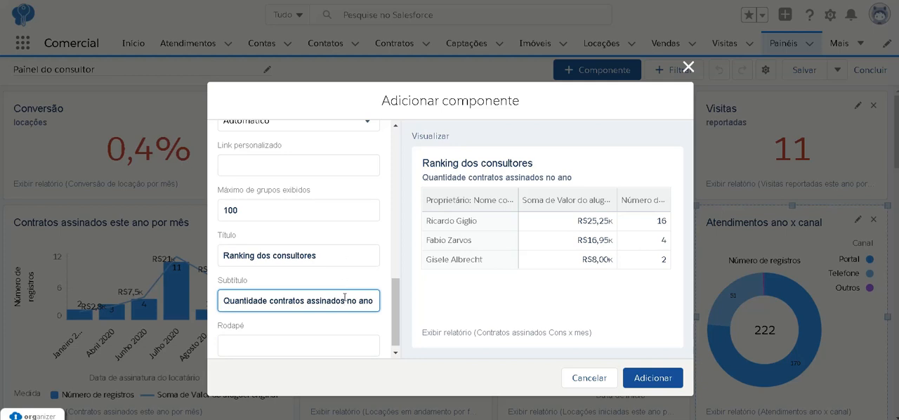
{"action": "scroll", "coordinate": [342, 287], "scroll_direction": "down", "scroll_amount": 1}
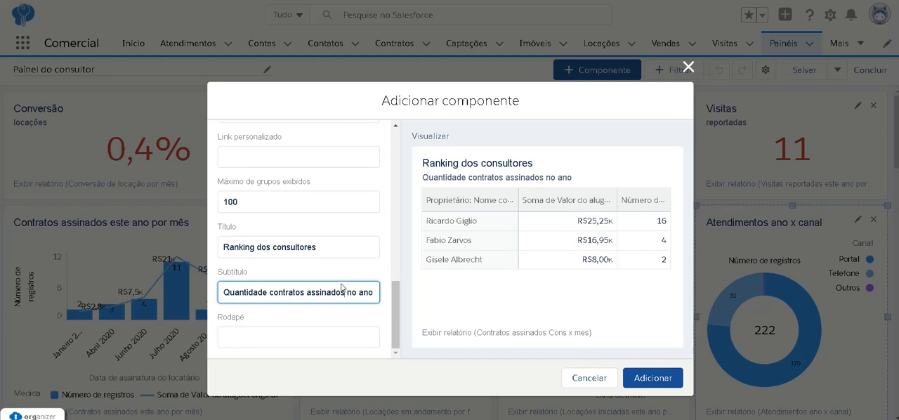
Try "texto exemplo" as the component's footer and clear the footer again.
{"action": "left_click", "coordinate": [303, 331]}
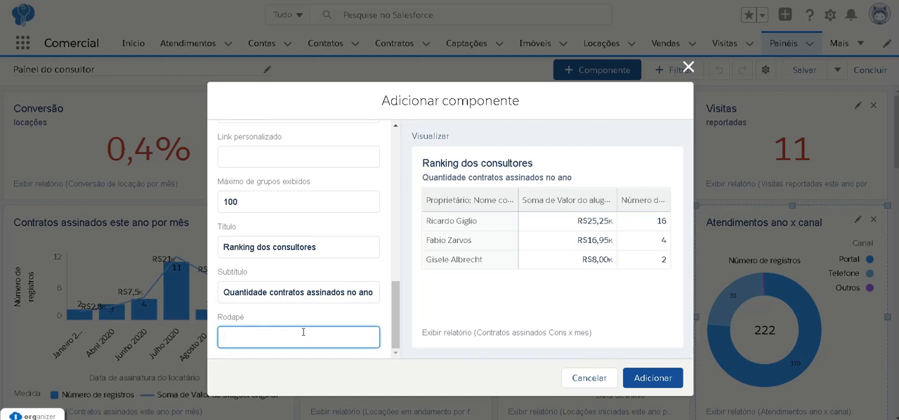
{"action": "type", "text": "texto exemplo"}
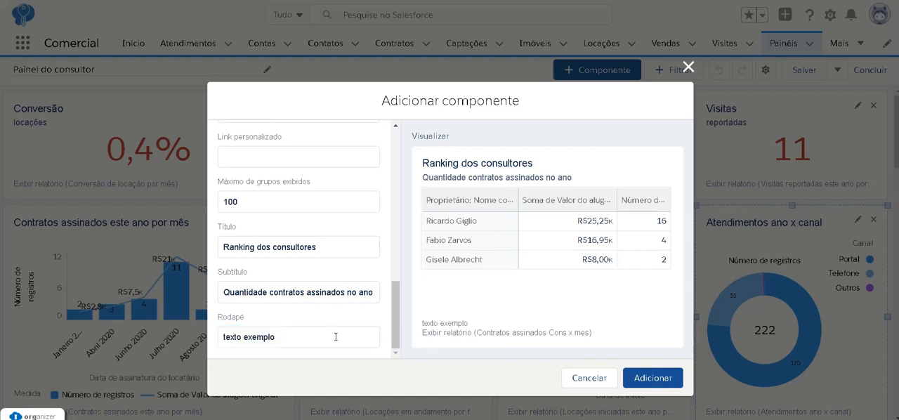
{"action": "left_click", "coordinate": [332, 336]}
{"action": "key", "text": "BackSpace"}
{"action": "key", "text": "BackSpace"}
{"action": "key", "text": "BackSpace"}
{"action": "key", "text": "BackSpace"}
{"action": "key", "text": "BackSpace"}
{"action": "key", "text": "BackSpace"}
{"action": "key", "text": "BackSpace"}
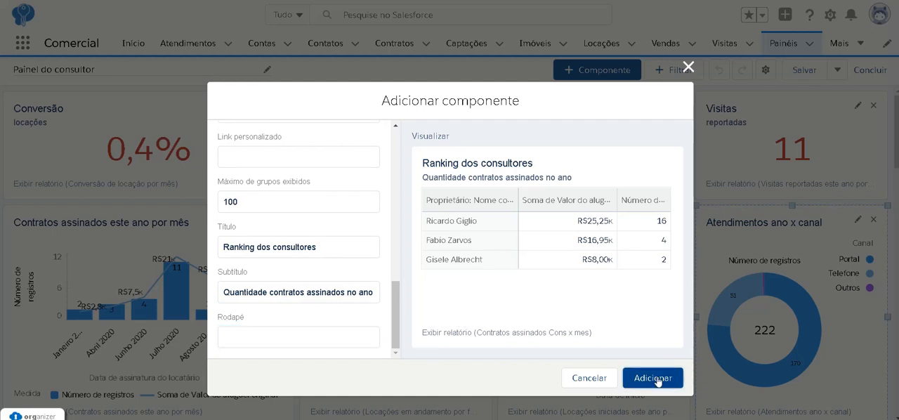
Add the "Ranking dos consultores" table to the dashboard and try to move it to a higher row of the layout.
{"action": "left_click", "coordinate": [653, 378]}
{"action": "scroll", "coordinate": [664, 337], "scroll_direction": "down", "scroll_amount": 4}
{"action": "scroll", "coordinate": [653, 352], "scroll_direction": "down", "scroll_amount": 10}
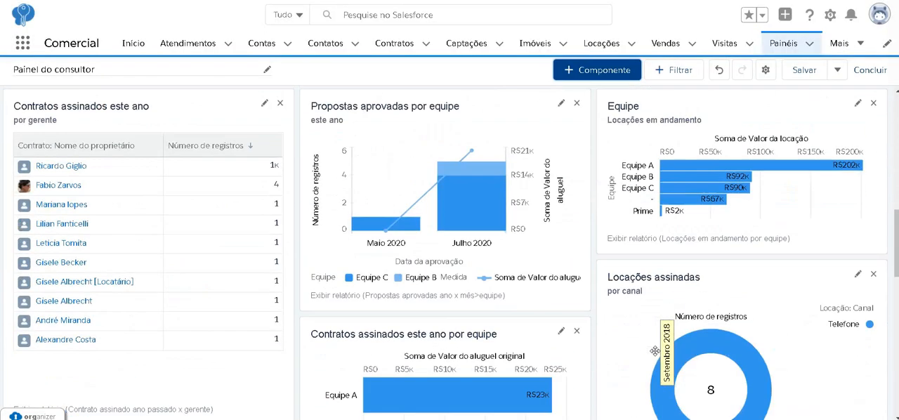
{"action": "scroll", "coordinate": [655, 355], "scroll_direction": "up", "scroll_amount": 2}
{"action": "scroll", "coordinate": [655, 355], "scroll_direction": "up", "scroll_amount": 1}
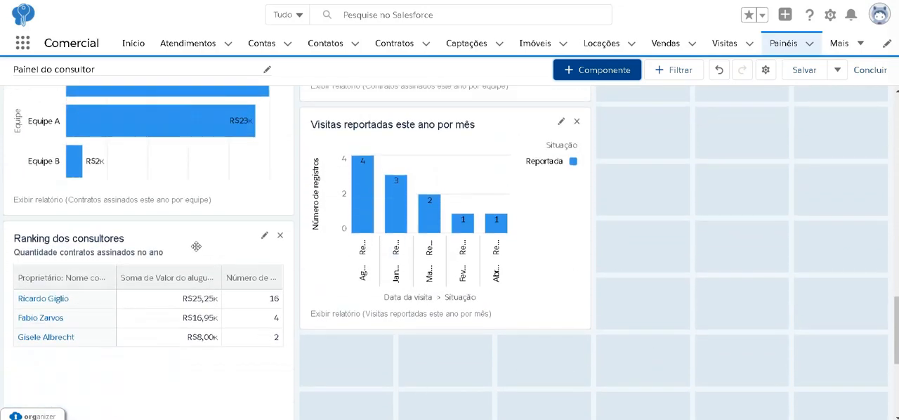
{"action": "left_click_drag", "start_coordinate": [201, 245], "coordinate": [535, 83]}
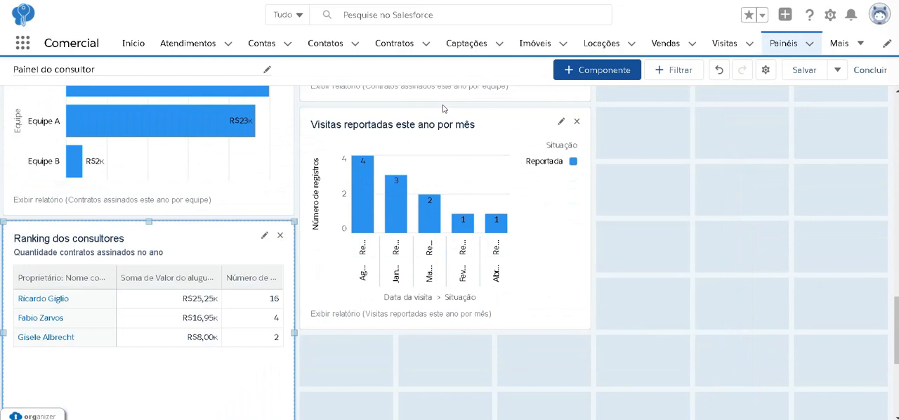
{"action": "left_click_drag", "start_coordinate": [245, 240], "coordinate": [804, 75]}
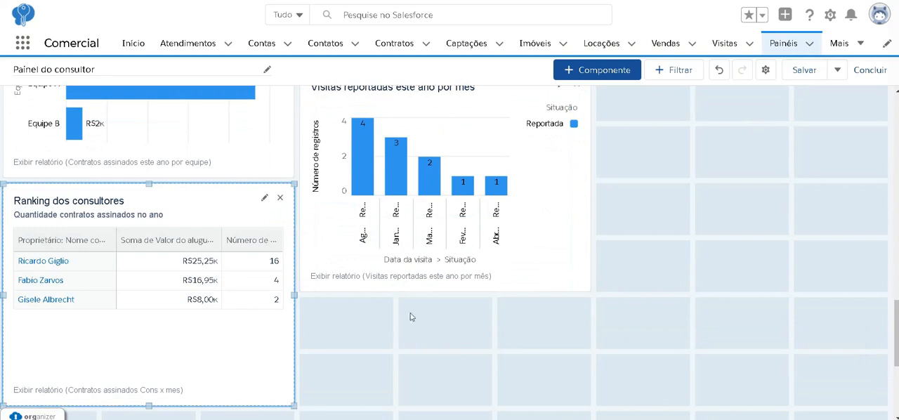
Shrink the "Visitas reportadas este ano por mês" chart by one grid column and one grid row.
{"action": "left_click", "coordinate": [534, 216]}
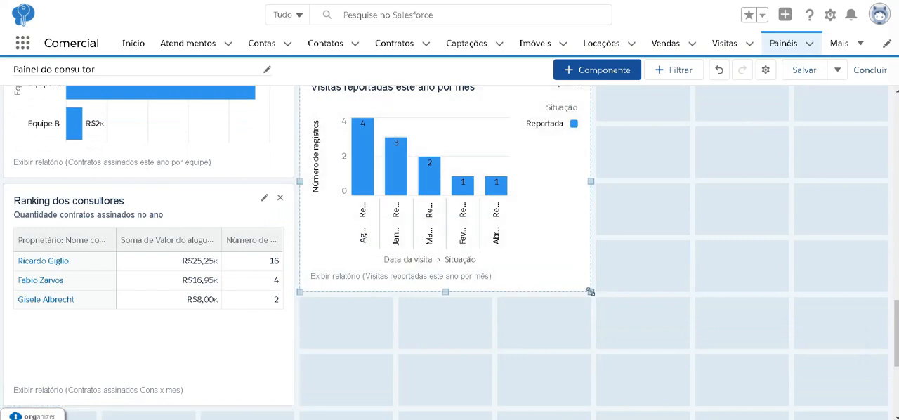
{"action": "left_click_drag", "start_coordinate": [590, 291], "coordinate": [491, 235]}
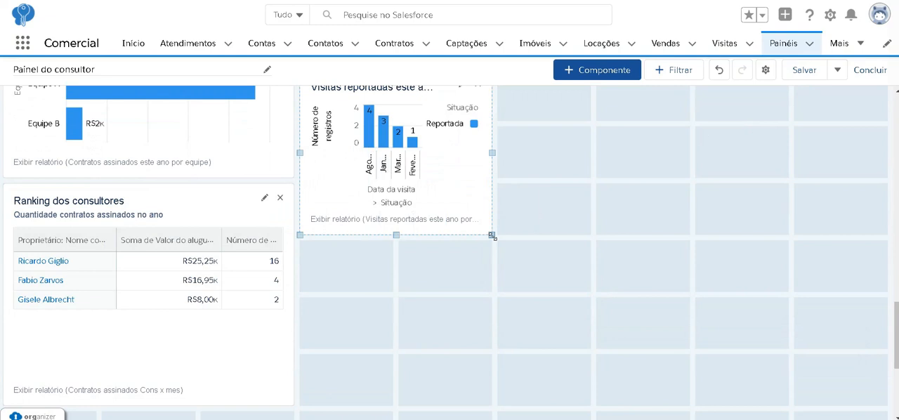
Move the "Ranking dos consultores" table beside "Contratos assinados este ano por mês" and widen "Atendimentos ano x canal" by one column to fill the gap.
{"action": "left_click_drag", "start_coordinate": [252, 232], "coordinate": [291, 71]}
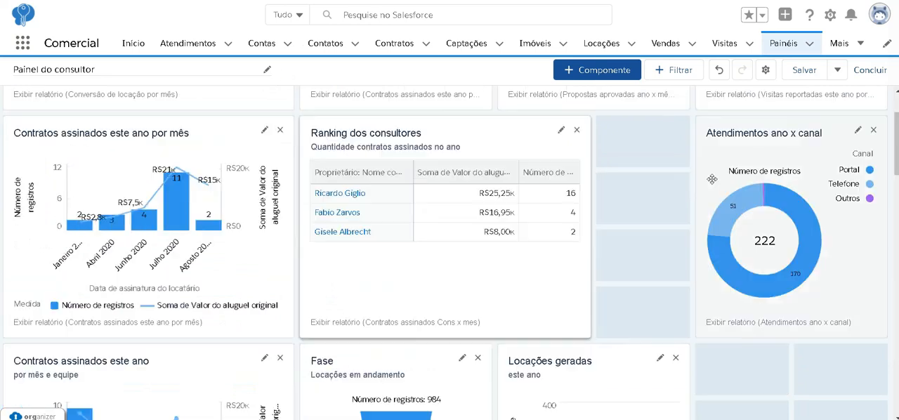
{"action": "left_click_drag", "start_coordinate": [701, 199], "coordinate": [603, 226]}
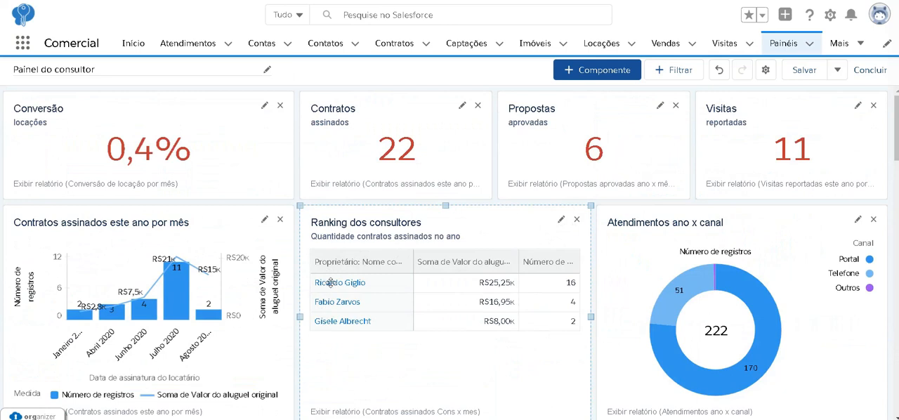
Edit the "Ranking dos consultores" component to show Chatter photos (Mostrar fotos do Chatter) and update it.
{"action": "left_click", "coordinate": [561, 222]}
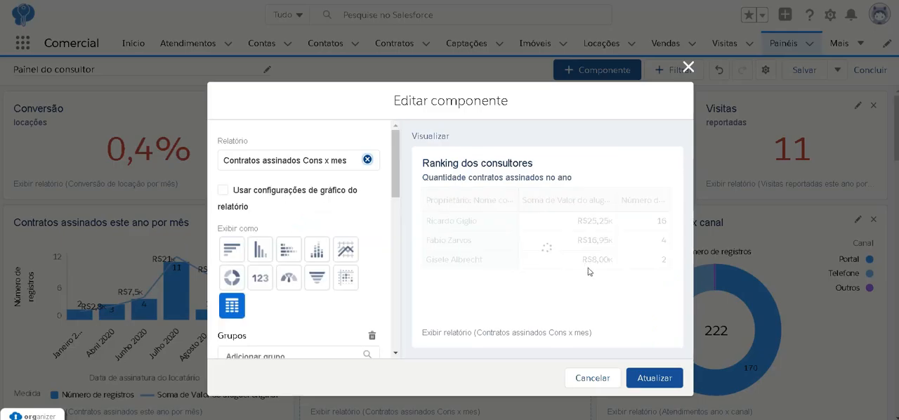
{"action": "scroll", "coordinate": [333, 219], "scroll_direction": "down", "scroll_amount": 5}
{"action": "left_click", "coordinate": [222, 222]}
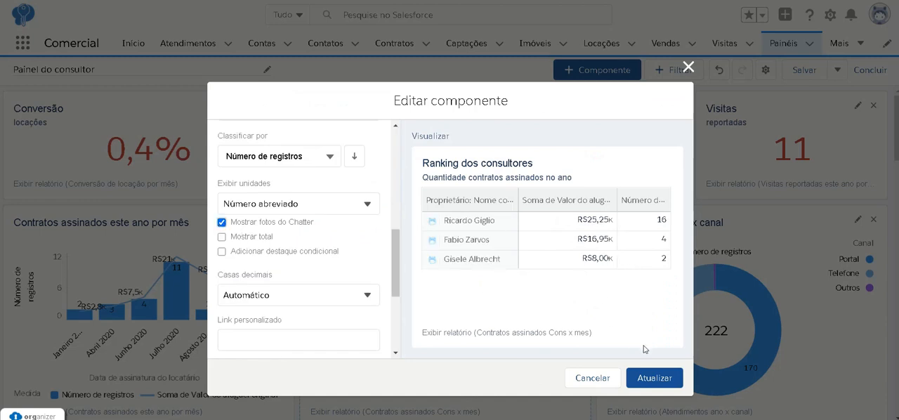
{"action": "left_click", "coordinate": [650, 380]}
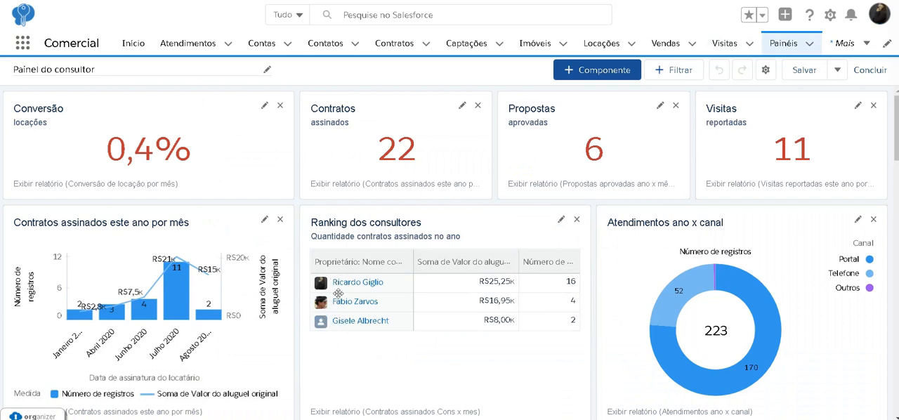
Save the dashboard and finish editing, and check how it is displayed on the Início page.
{"action": "left_click", "coordinate": [805, 71]}
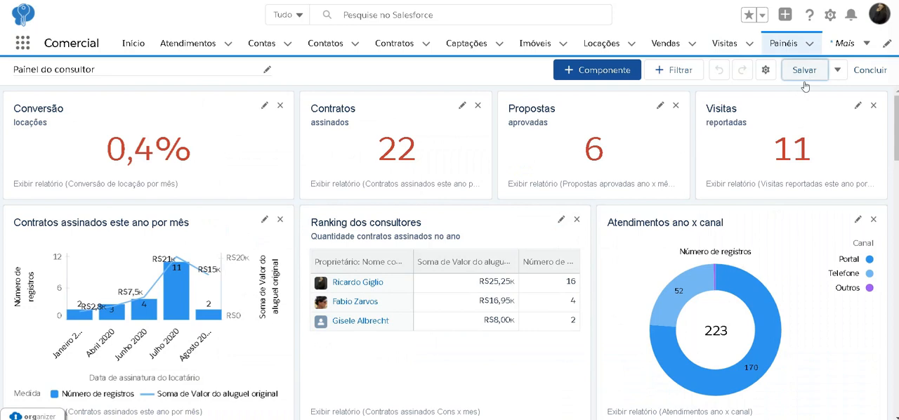
{"action": "left_click", "coordinate": [870, 70]}
{"action": "scroll", "coordinate": [589, 149], "scroll_direction": "down", "scroll_amount": 8}
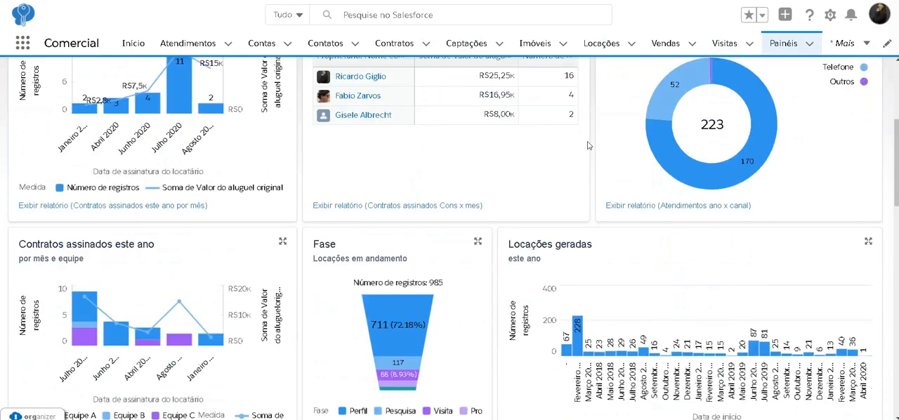
{"action": "scroll", "coordinate": [601, 169], "scroll_direction": "up", "scroll_amount": 10}
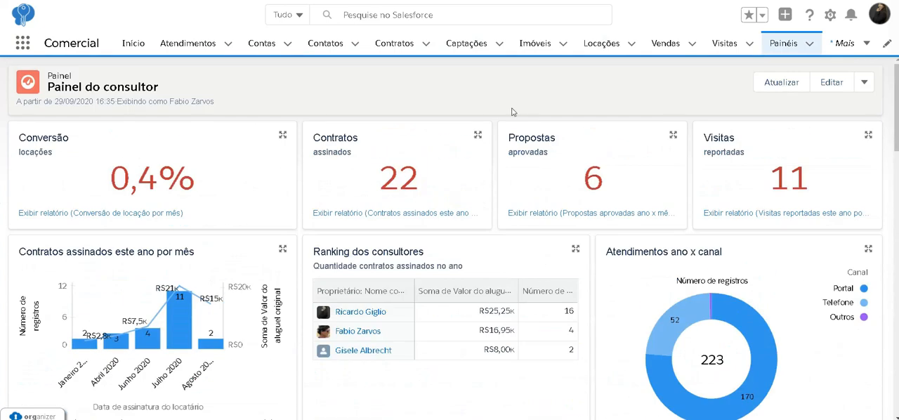
{"action": "left_click", "coordinate": [133, 43]}
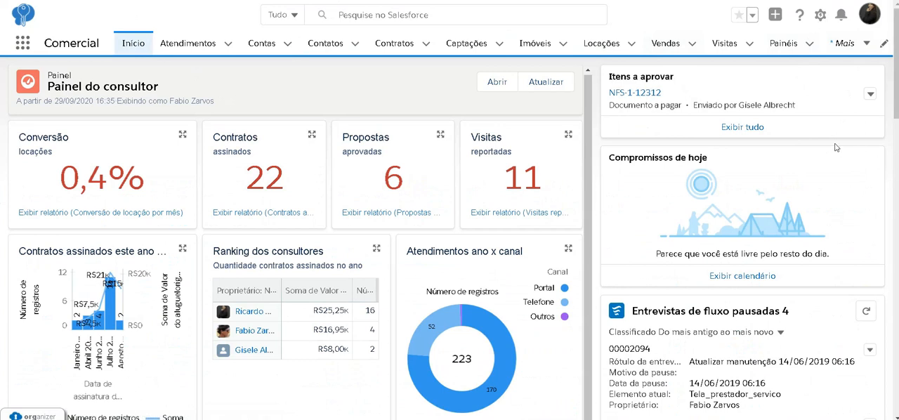
Start a new dashboard in Painéis, named "Painel do consultor complementar" with the description "descrição".
{"action": "left_click", "coordinate": [780, 43]}
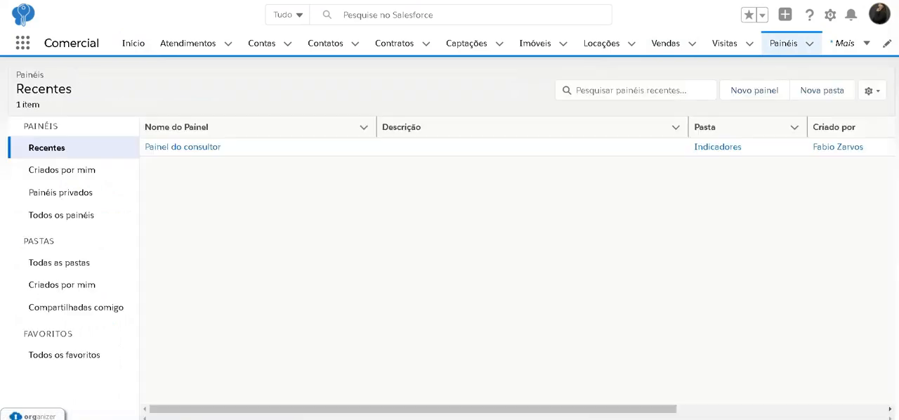
{"action": "left_click", "coordinate": [759, 98]}
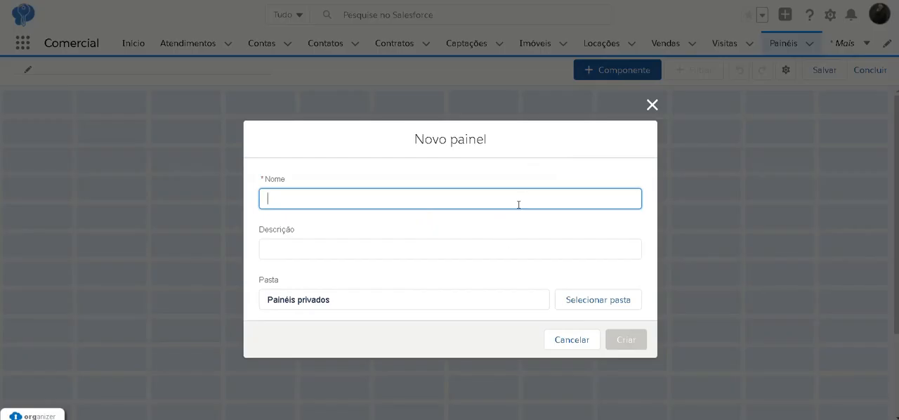
{"action": "type", "text": "Painel do consultor complementar"}
{"action": "left_click", "coordinate": [445, 245]}
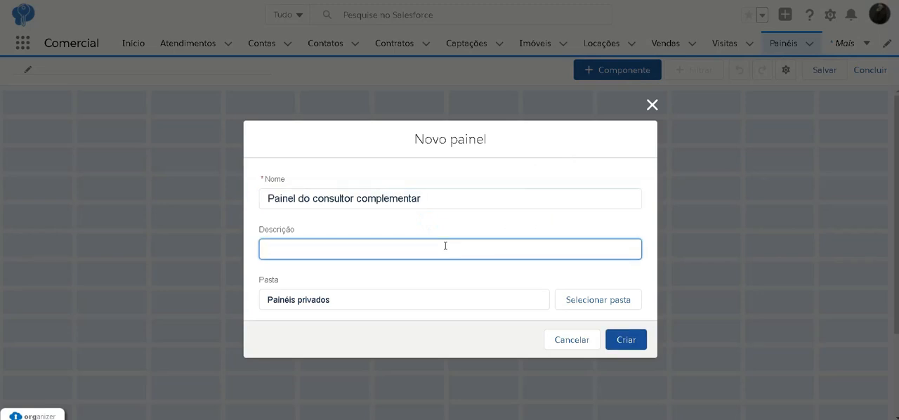
{"action": "type", "text": "descrição"}
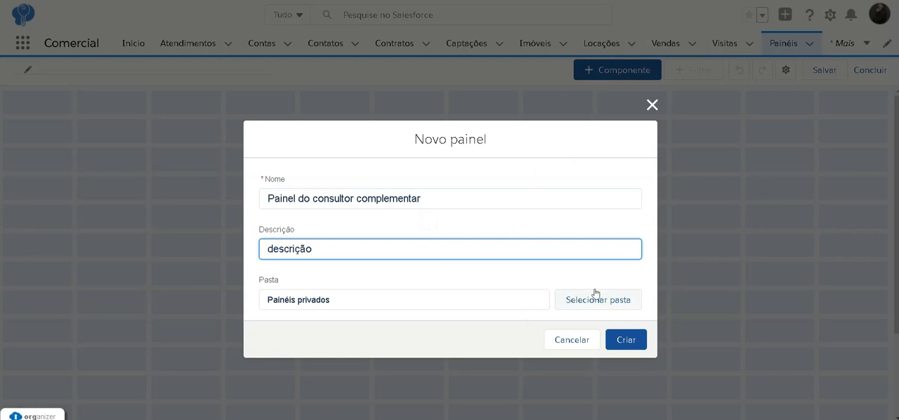
Choose Locação as the folder for the new dashboard and create it.
{"action": "left_click", "coordinate": [617, 304]}
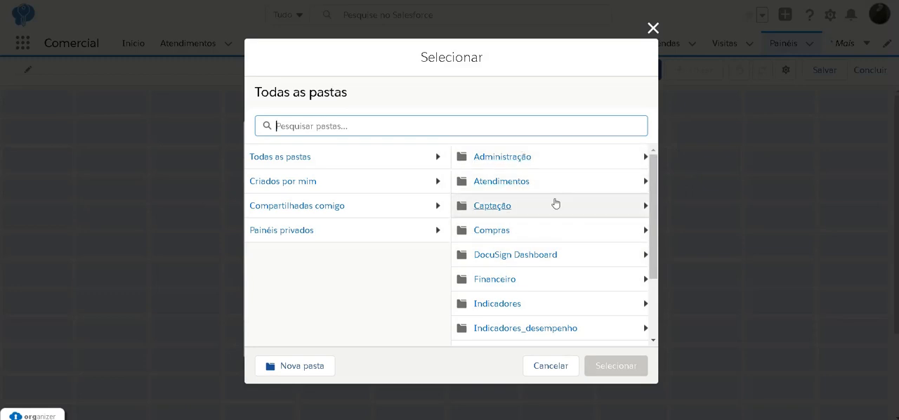
{"action": "left_click", "coordinate": [493, 343]}
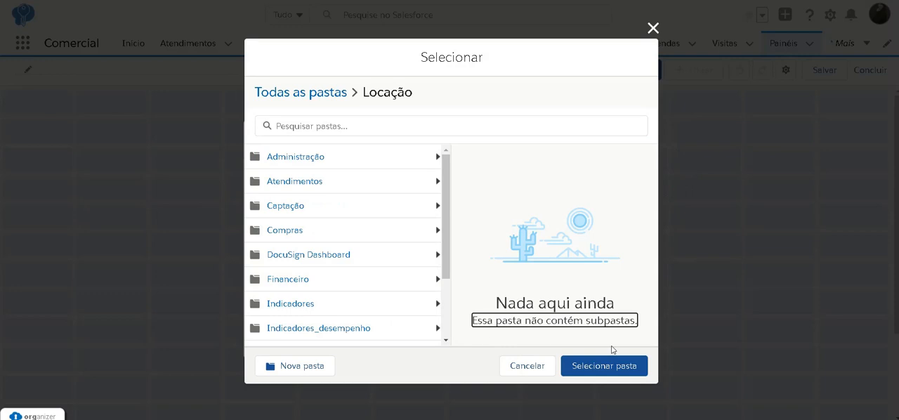
{"action": "left_click", "coordinate": [613, 367]}
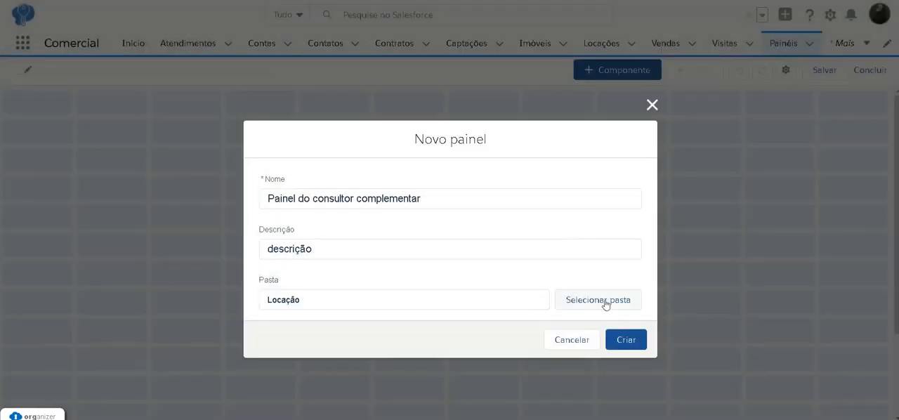
{"action": "left_click", "coordinate": [623, 341]}
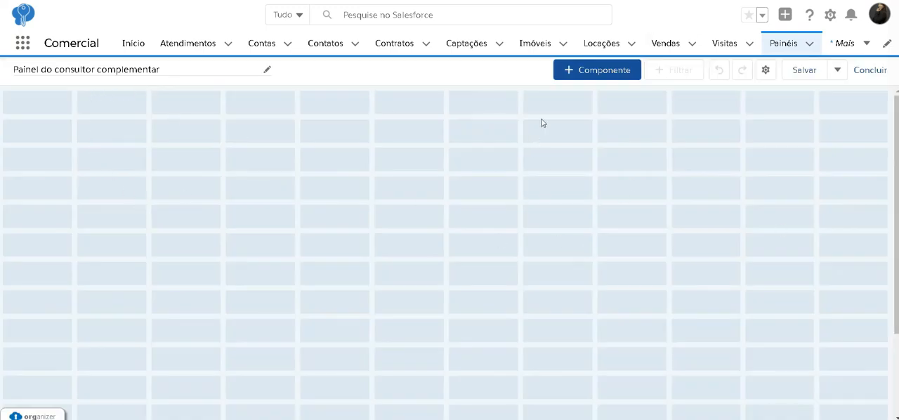
Add a horizontal bar chart component based on the report "Atendimentos ano x canal" to the empty dashboard and select it.
{"action": "left_click", "coordinate": [604, 71]}
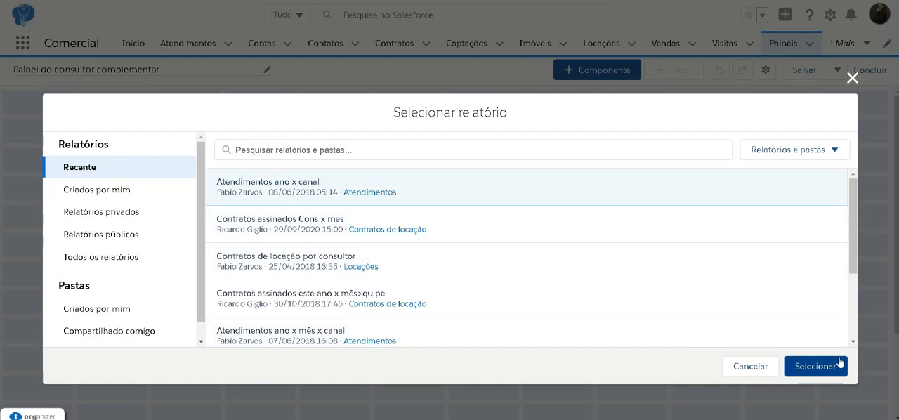
{"action": "left_click", "coordinate": [788, 364]}
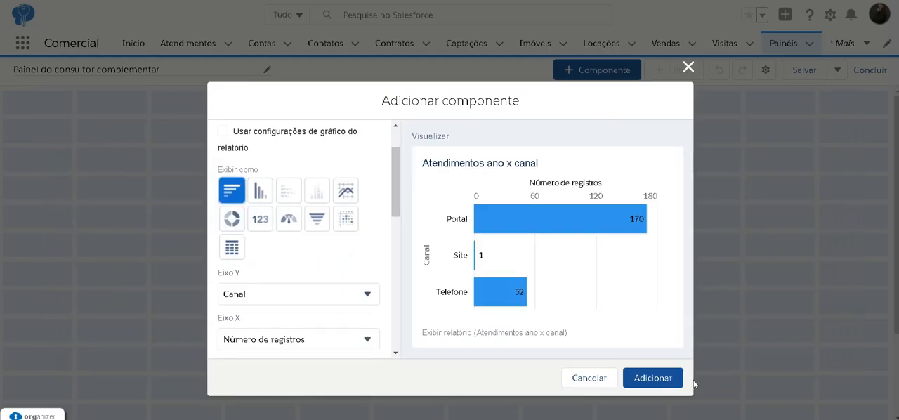
{"action": "left_click", "coordinate": [654, 383]}
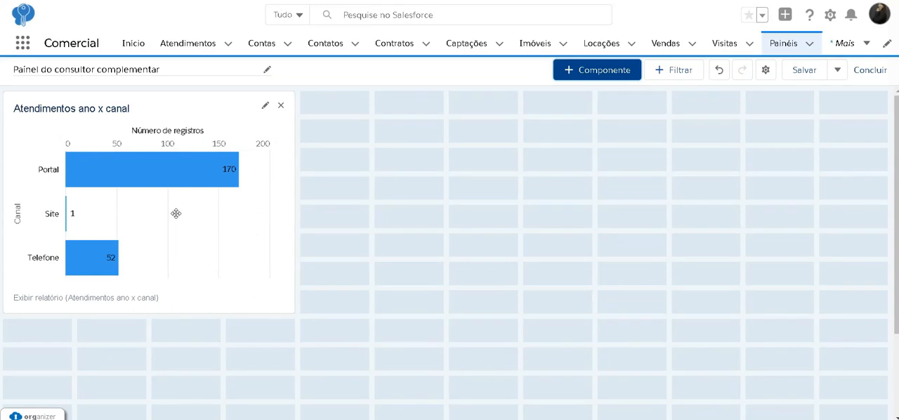
{"action": "left_click_drag", "start_coordinate": [245, 142], "coordinate": [222, 144]}
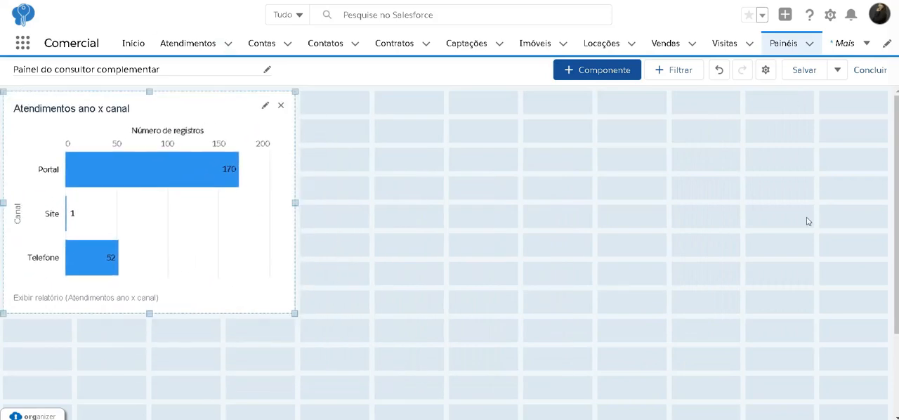